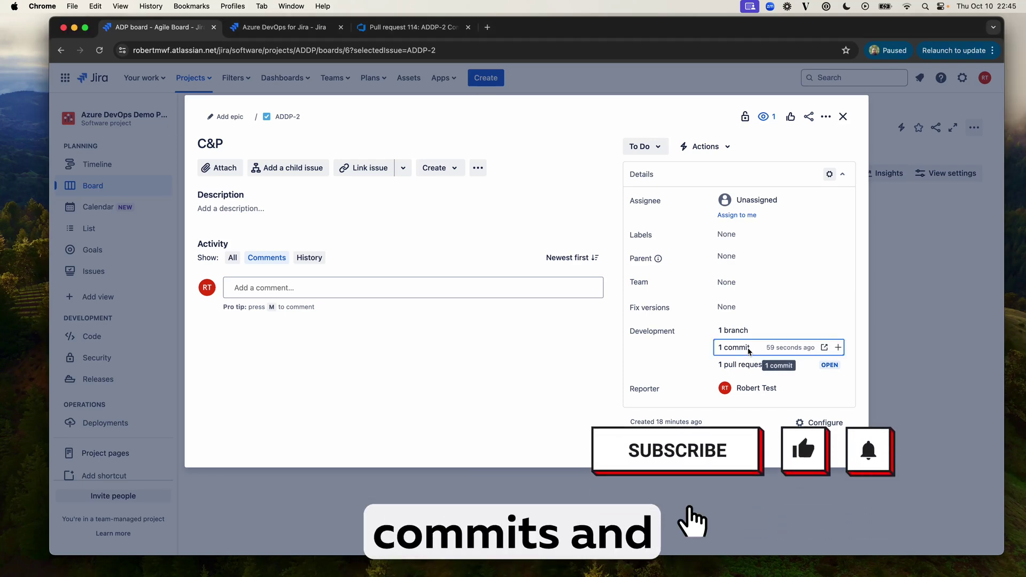
# Step: Inspect ADDP-2's development details, viewing its linked pull requests
pyautogui.click(750, 351)
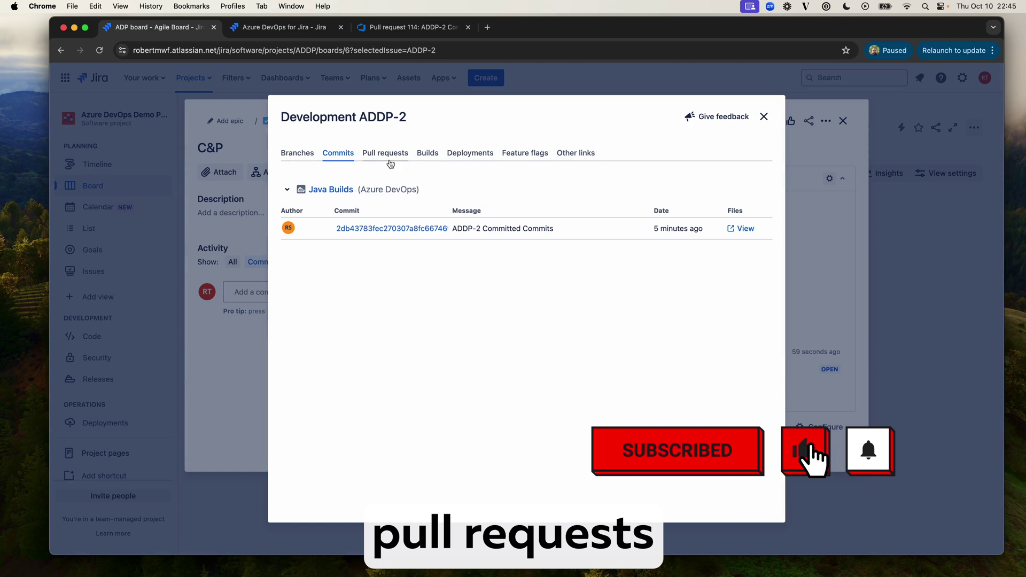
pyautogui.click(389, 161)
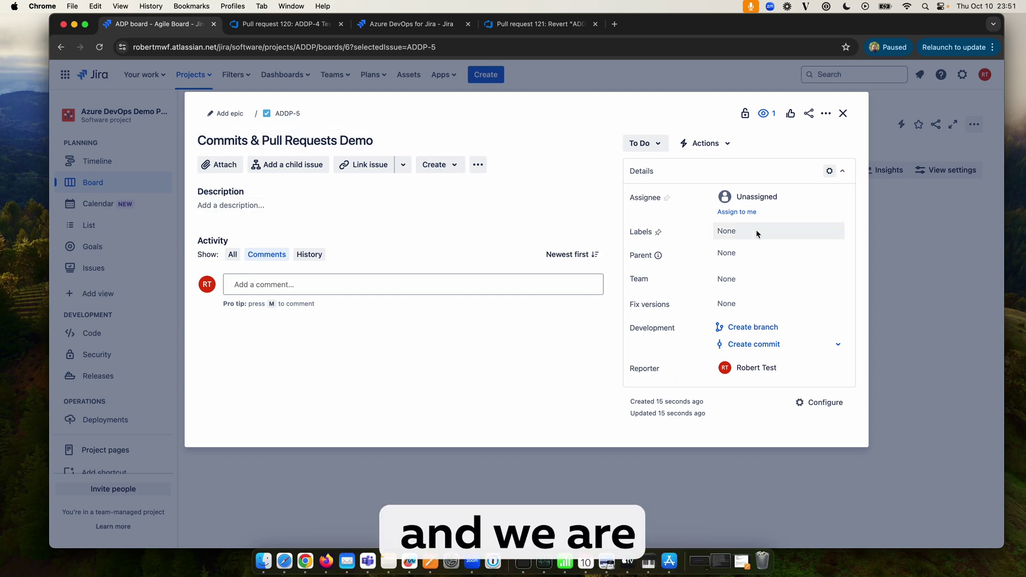
# Step: Create branch ADDP-5_Commits-and-PRs in the Pipelines Testing project and view it in Azure DevOps
pyautogui.click(764, 334)
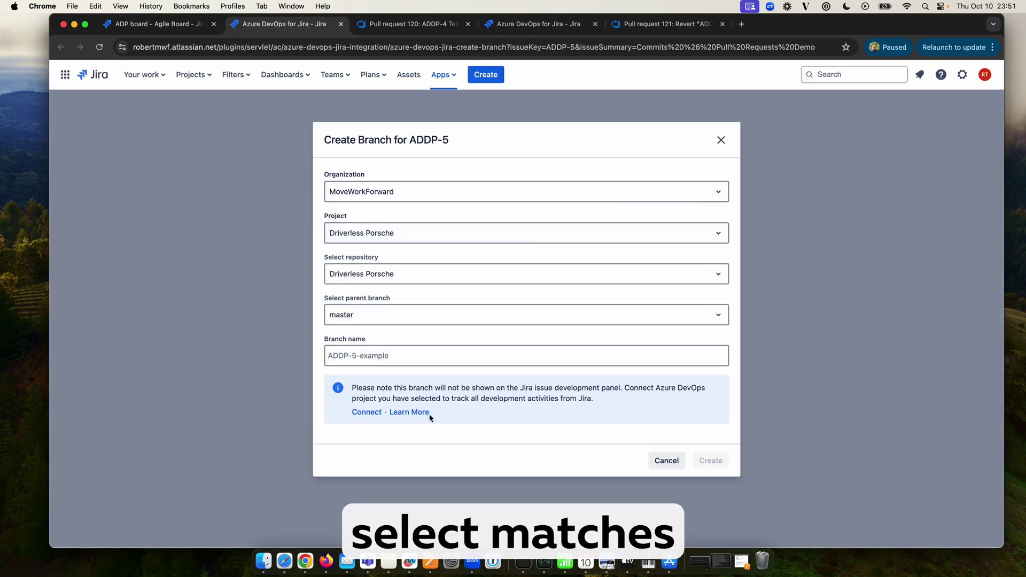
pyautogui.click(544, 230)
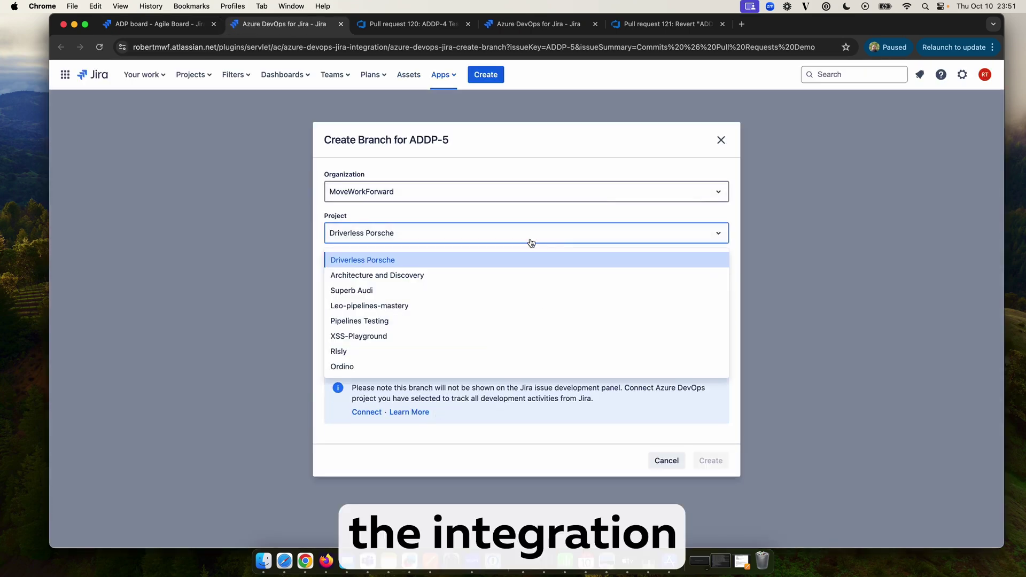
pyautogui.click(425, 321)
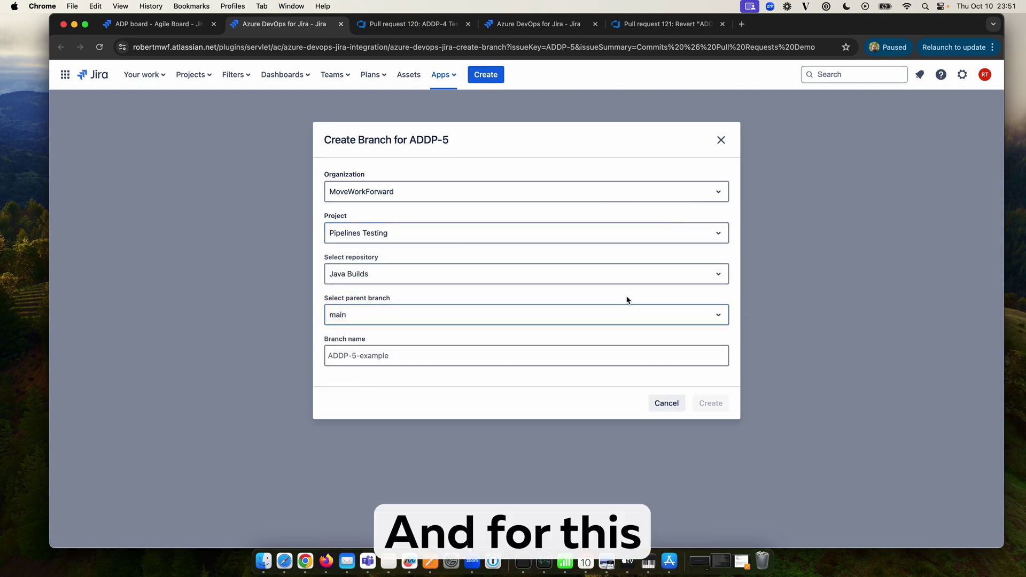
pyautogui.click(499, 356)
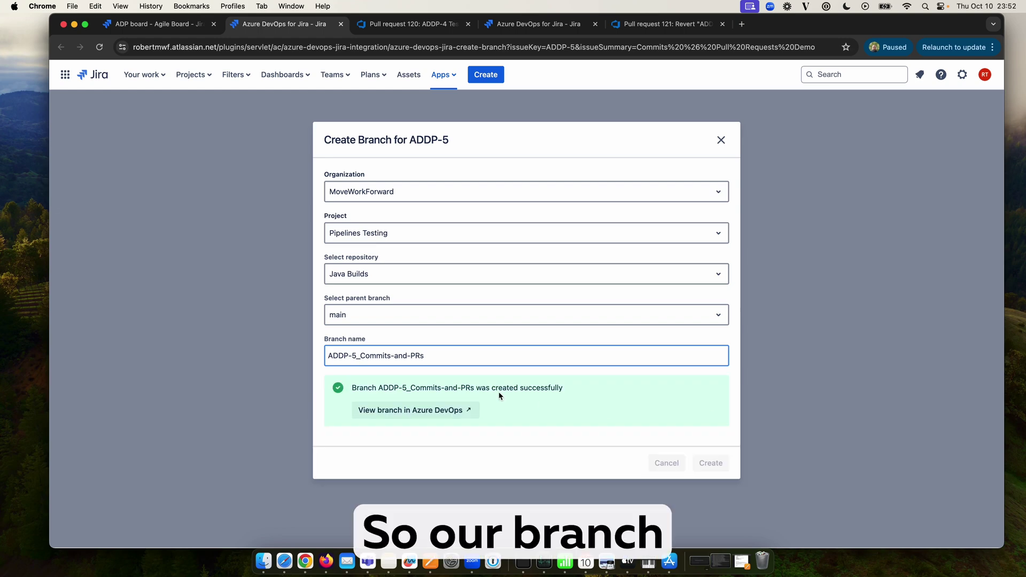
pyautogui.click(413, 412)
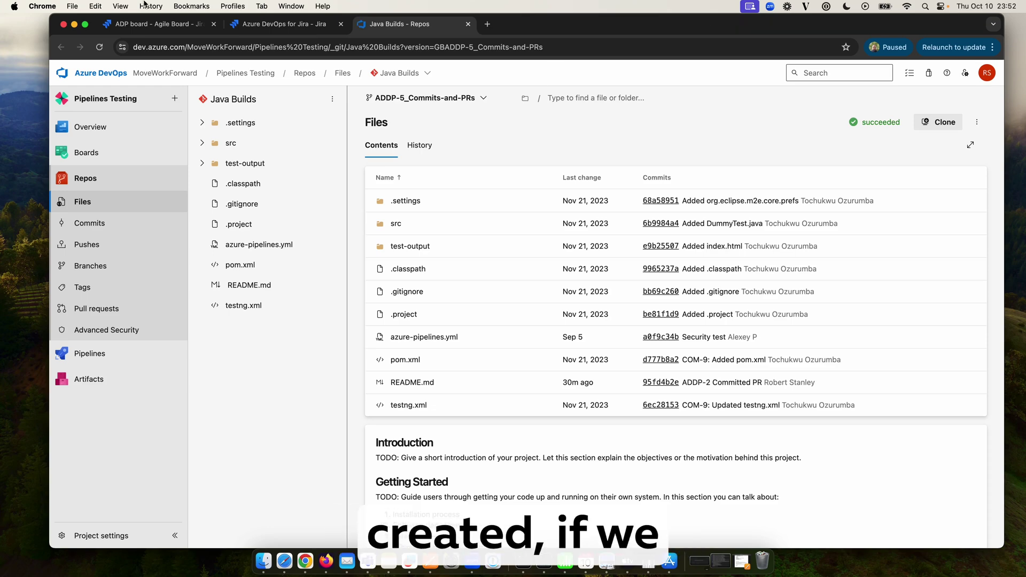
# Step: Reload ADDP-5 in Jira and confirm its Development dialog lists 1 branch
pyautogui.click(143, 25)
pyautogui.click(101, 52)
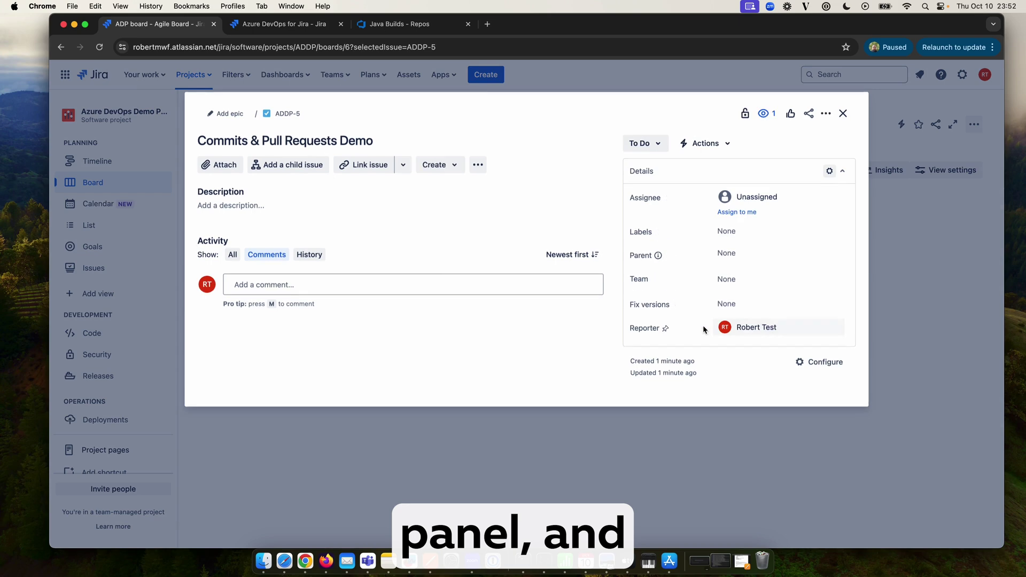
pyautogui.click(740, 327)
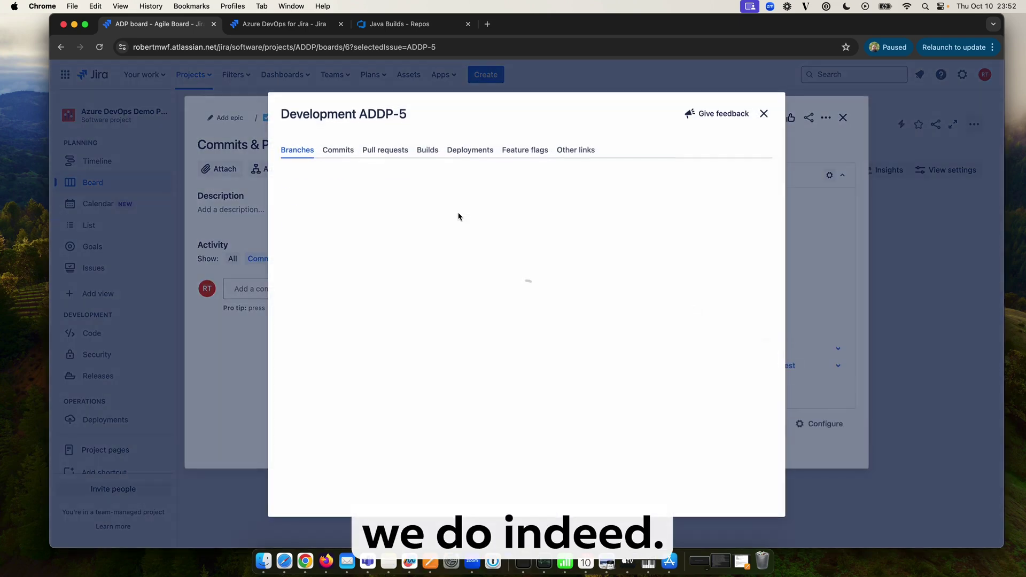
pyautogui.click(762, 113)
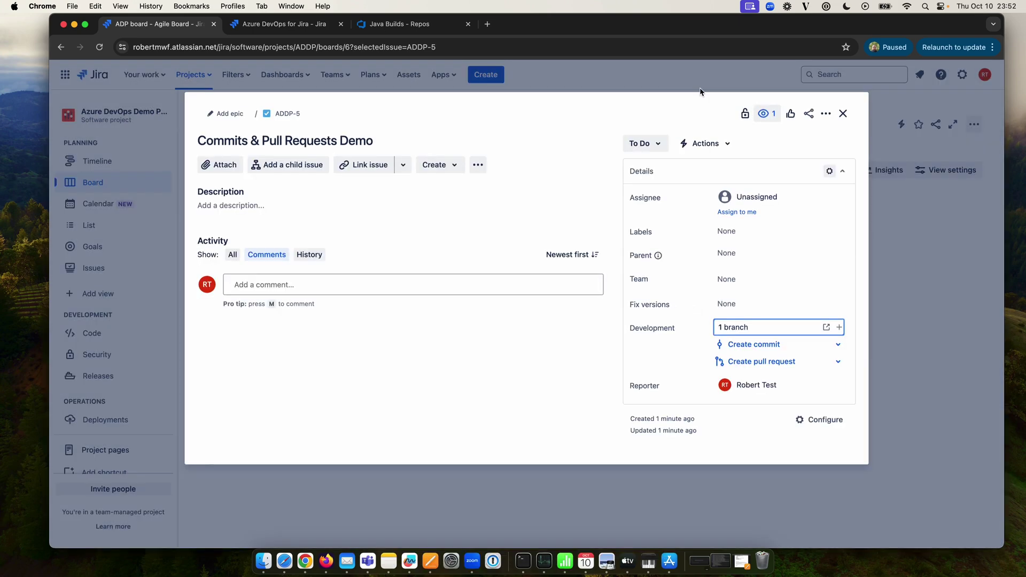
# Step: Change README.md's last line to 'Test 3' and commit it as 'ADDP-5 Commit Test'
pyautogui.click(380, 27)
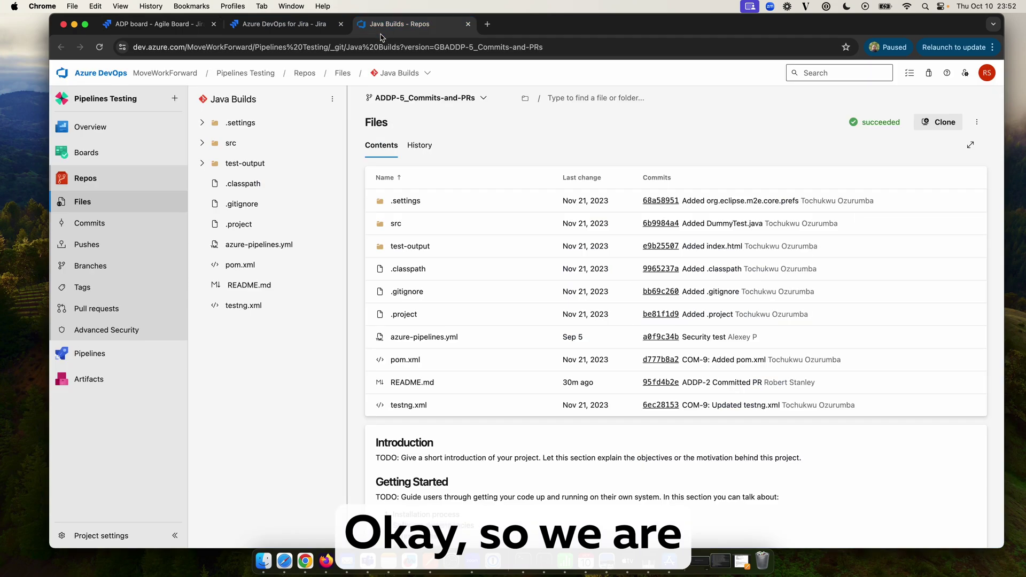
pyautogui.click(282, 288)
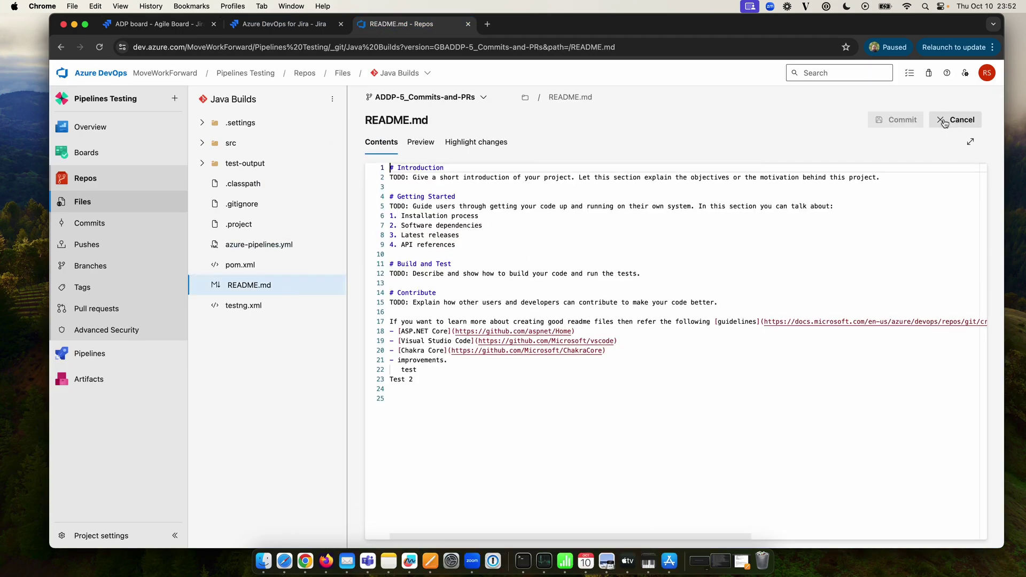
pyautogui.click(955, 120)
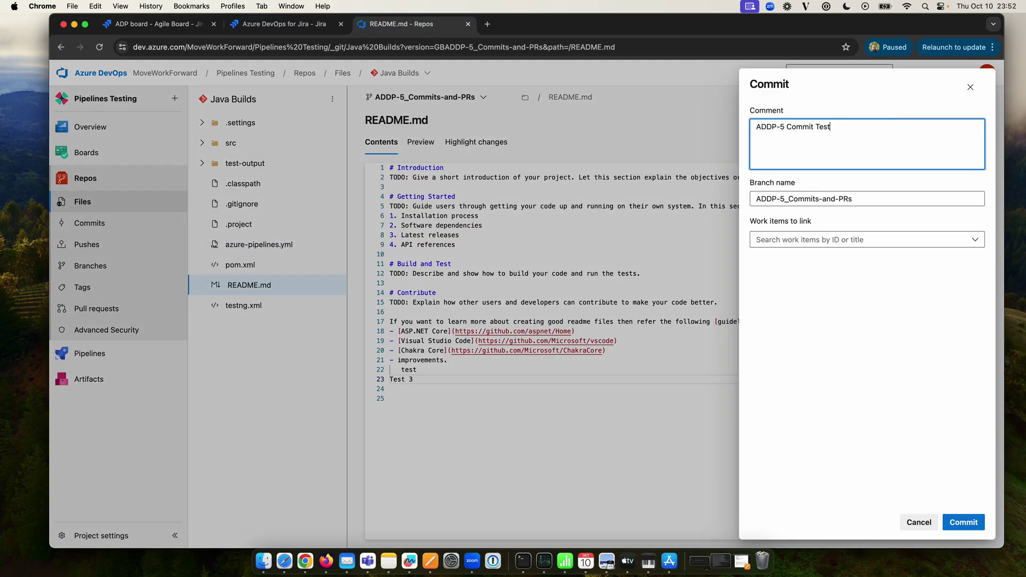
pyautogui.click(965, 525)
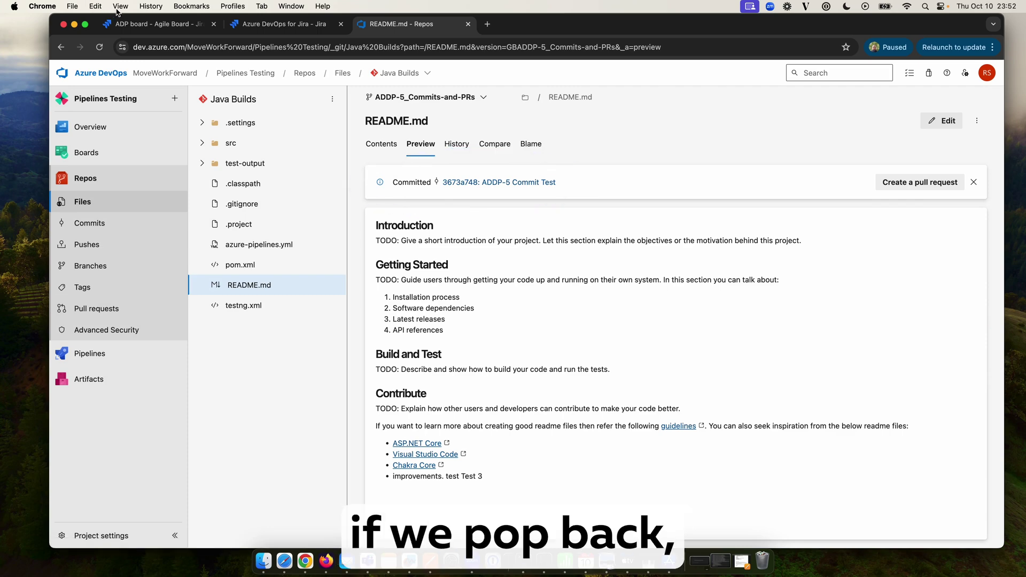
# Step: Confirm ADDP-5 shows 1 commit in Jira, then raise pull request 'ADDP-5 Pull Request Test' into main
pyautogui.click(140, 25)
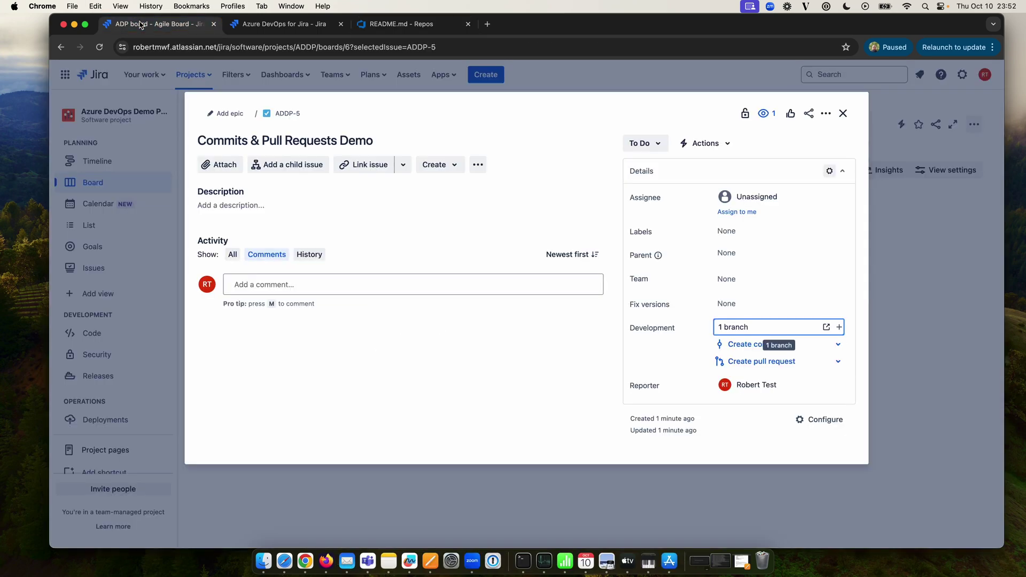
pyautogui.click(99, 48)
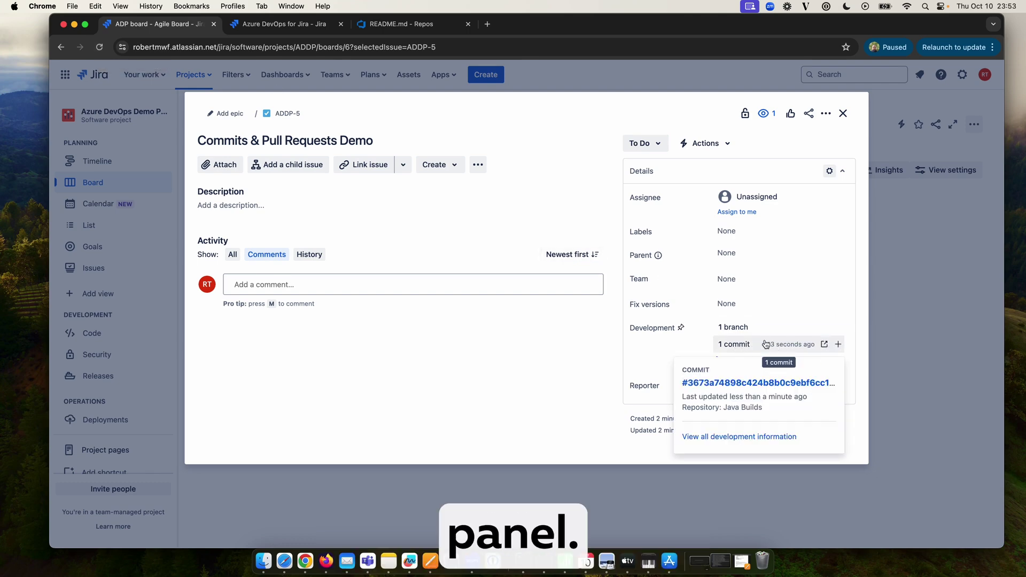
pyautogui.click(766, 344)
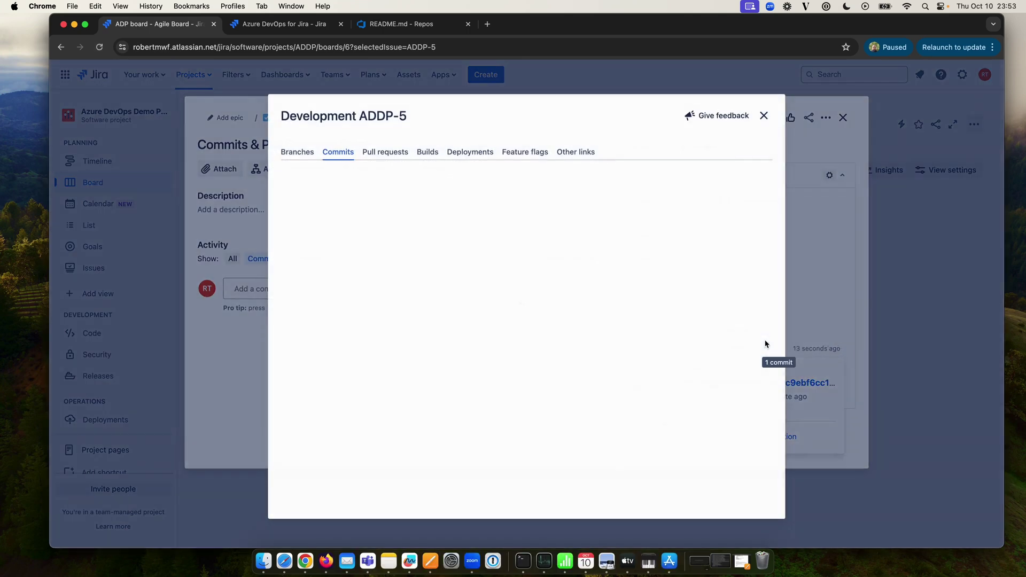
pyautogui.click(764, 116)
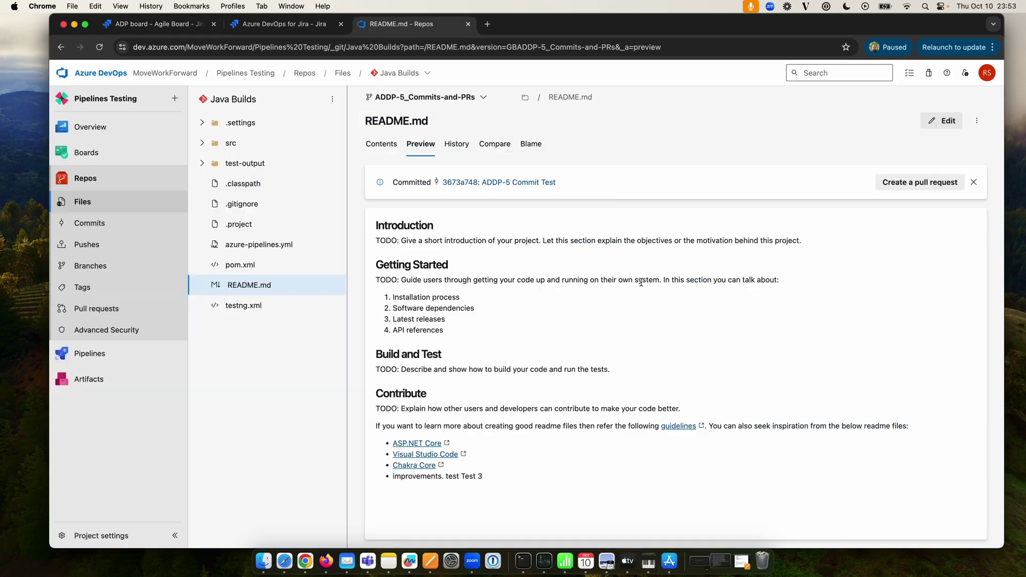
pyautogui.click(927, 179)
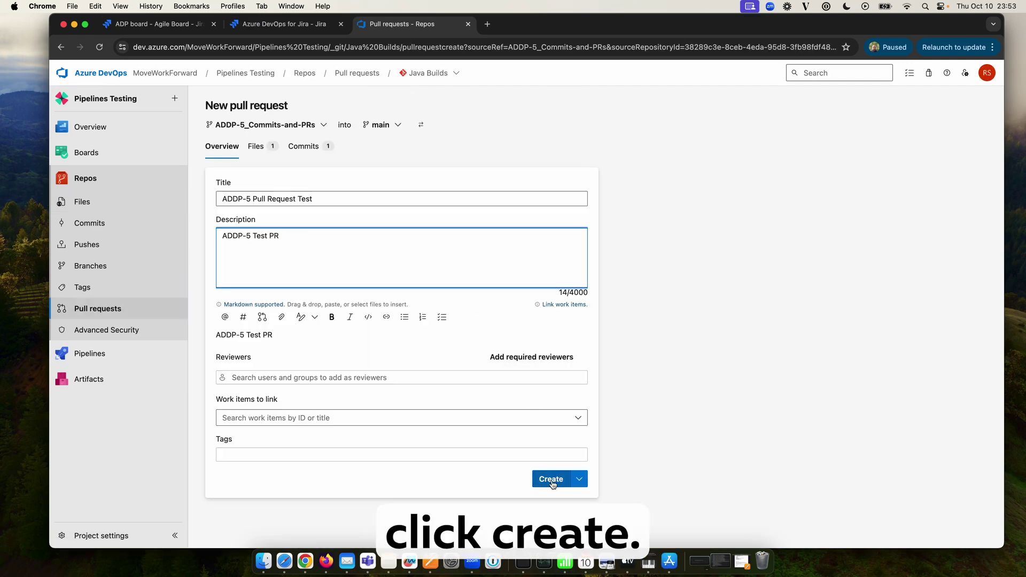
pyautogui.click(551, 480)
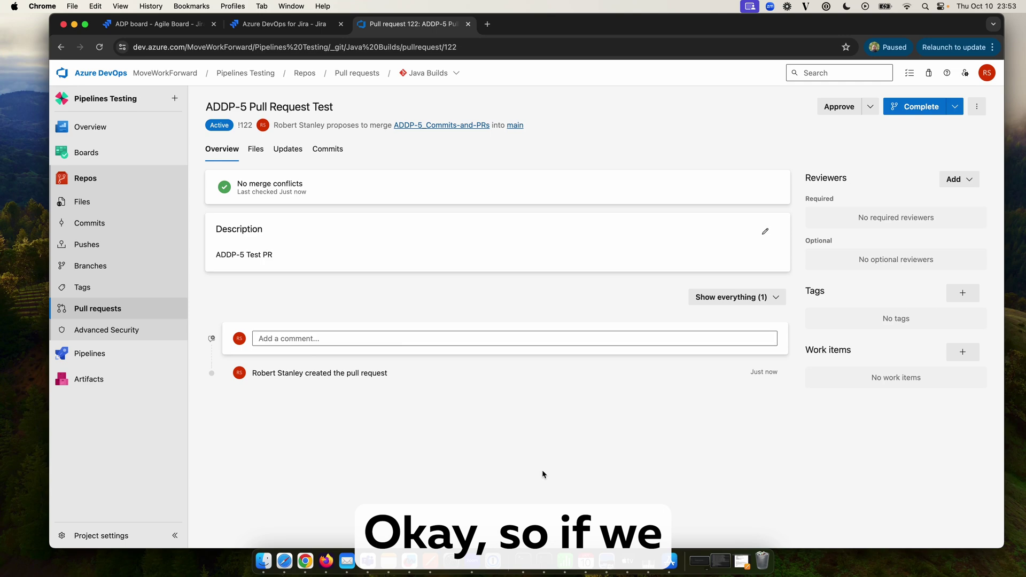
# Step: Reload ADDP-5 and review its branch, commit and open pull request #122 in the Development dialog
pyautogui.click(160, 24)
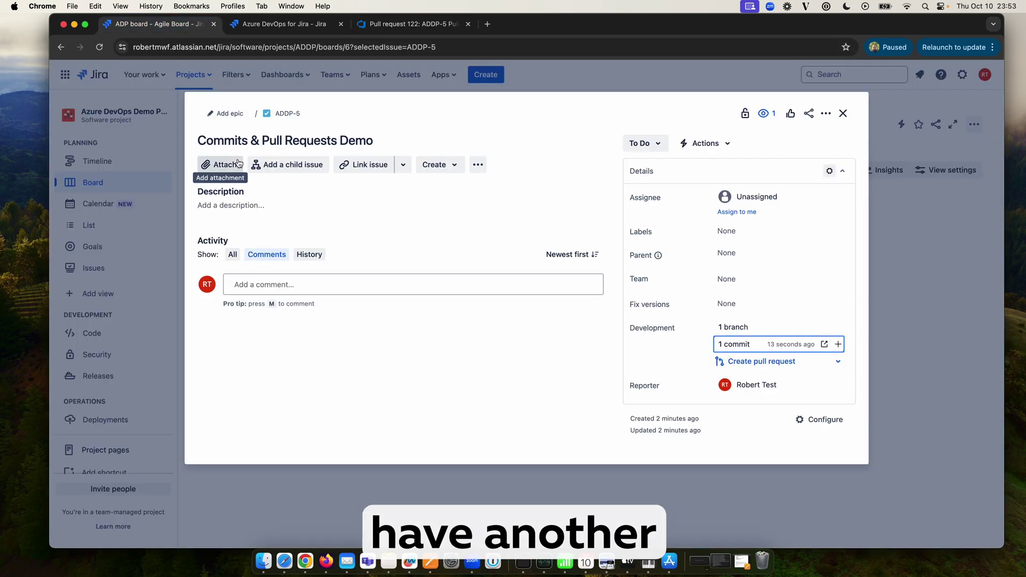
pyautogui.click(100, 47)
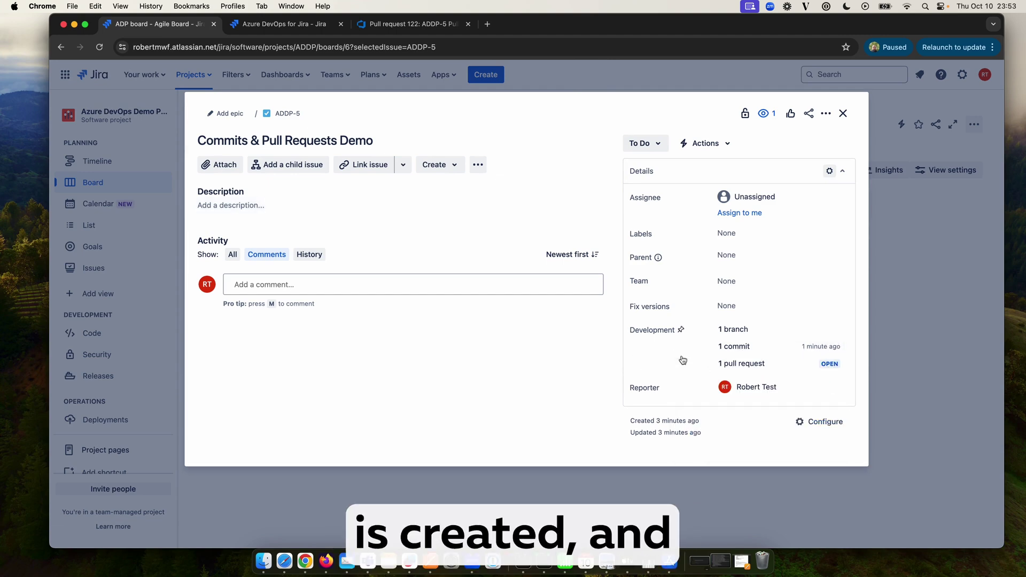
pyautogui.click(758, 364)
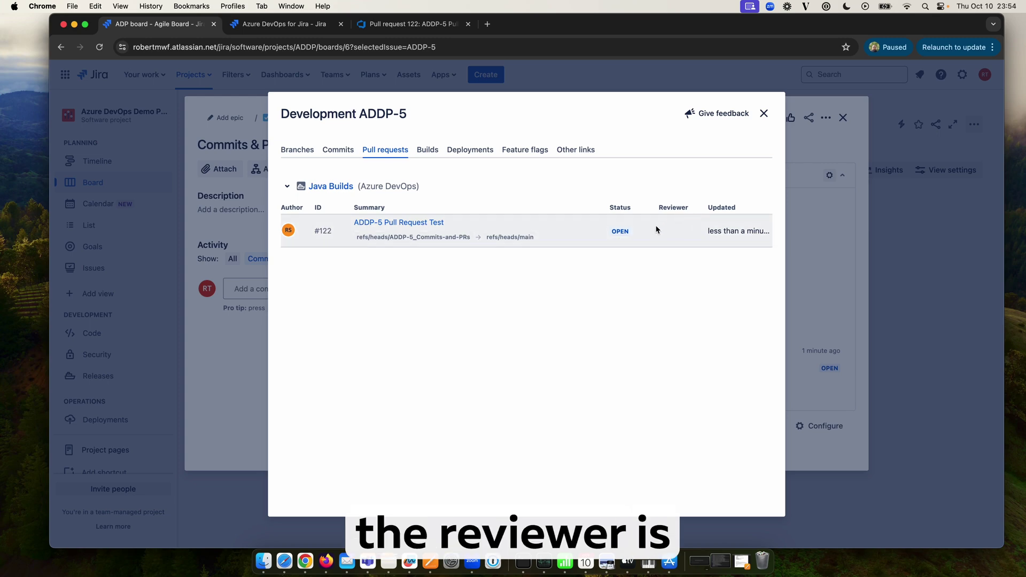
pyautogui.click(296, 150)
pyautogui.click(342, 149)
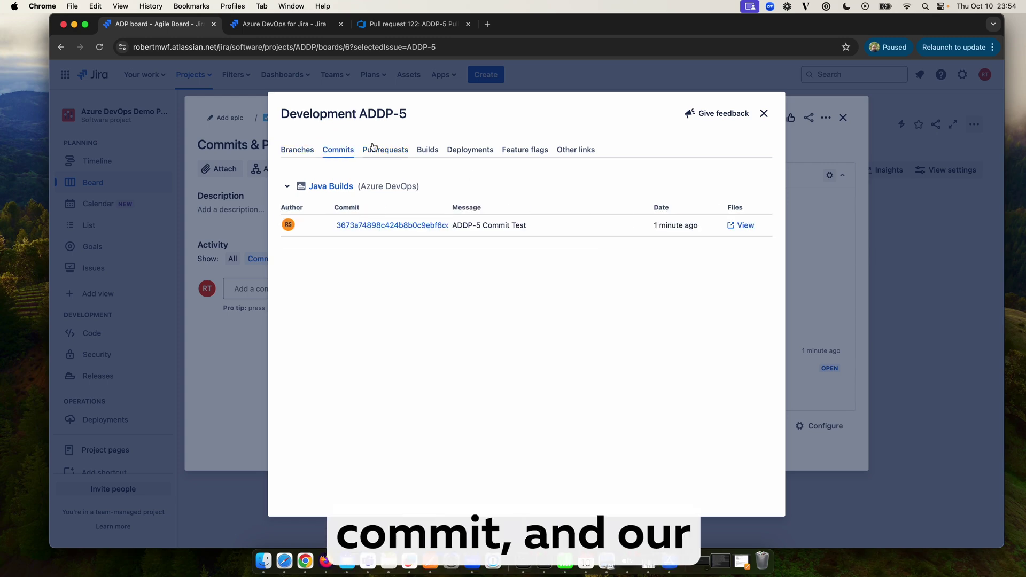
pyautogui.click(388, 149)
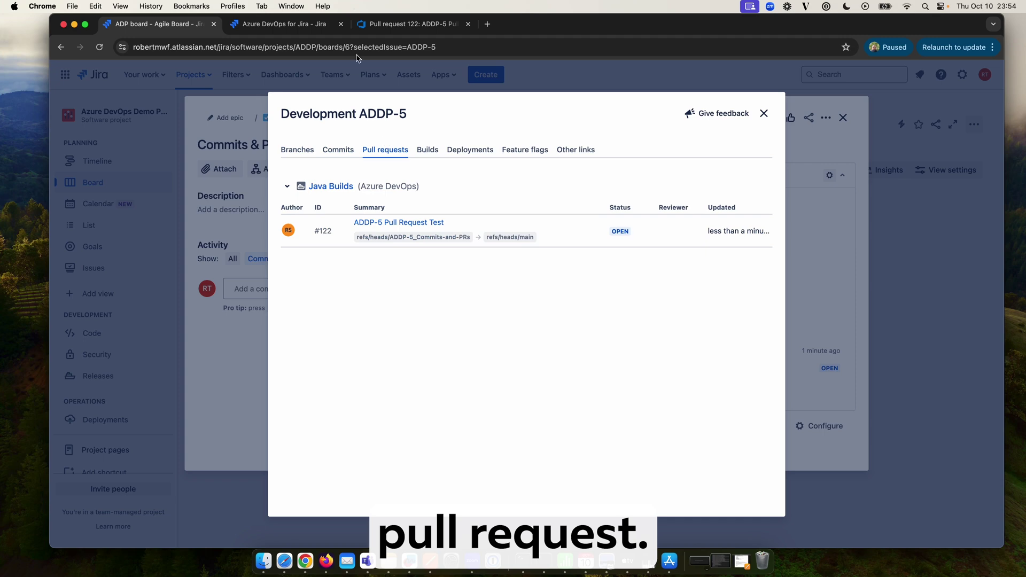
# Step: Vote Approve on pull request 122 in Azure DevOps
pyautogui.click(388, 25)
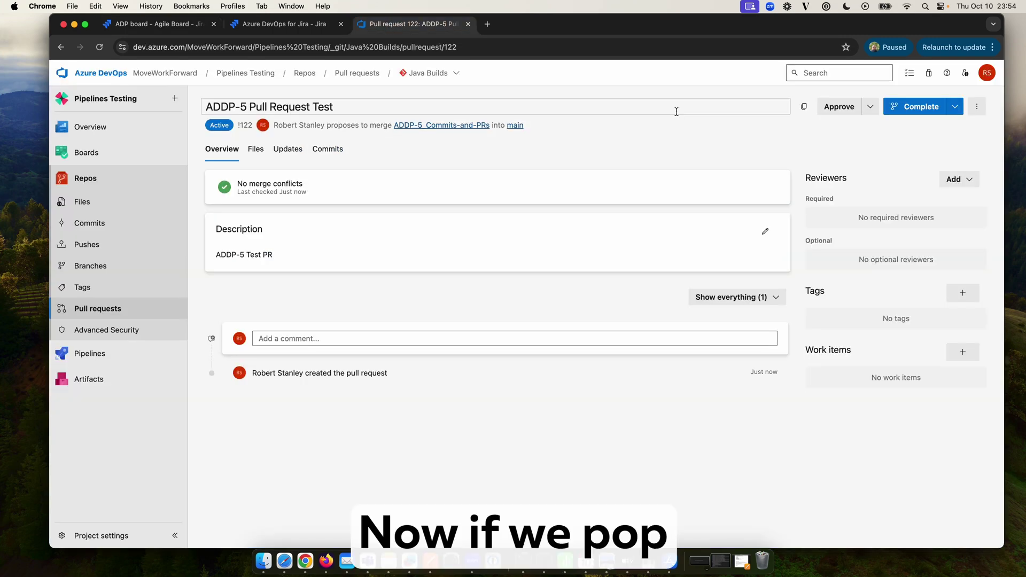
pyautogui.click(870, 107)
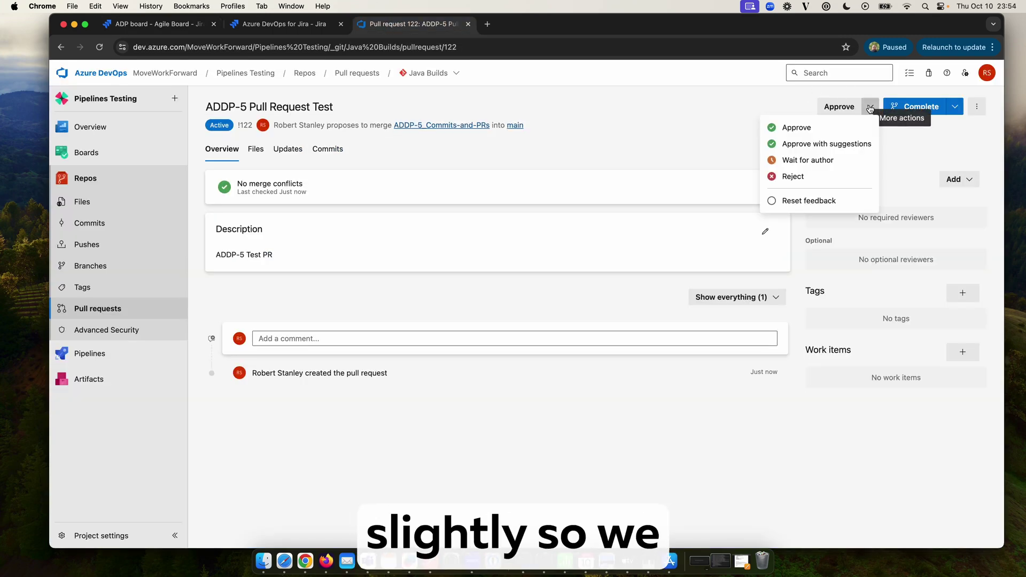
pyautogui.click(810, 129)
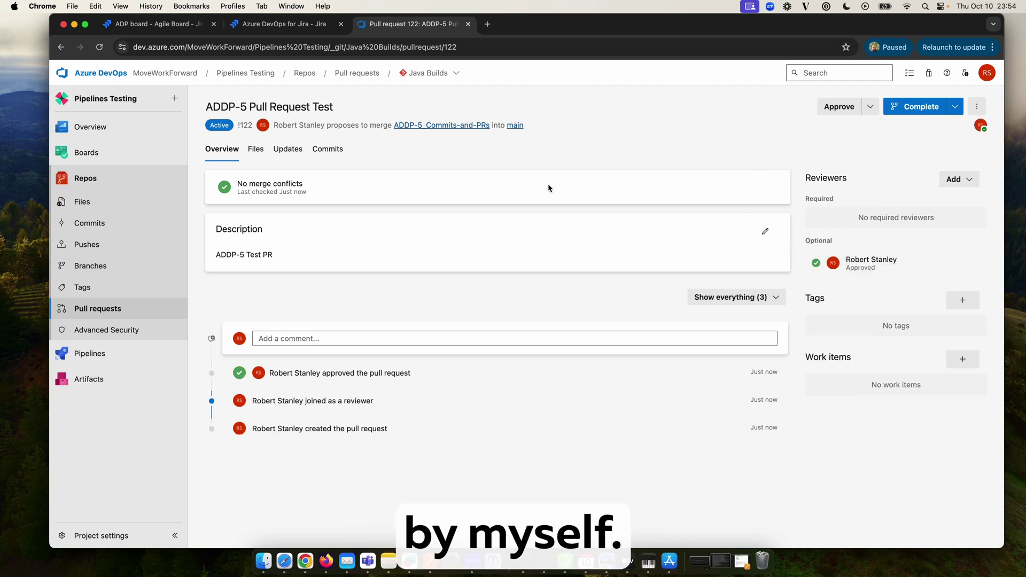
# Step: Reload ADDP-5 in Jira and check pull request #122 now shows its approving reviewer
pyautogui.click(175, 32)
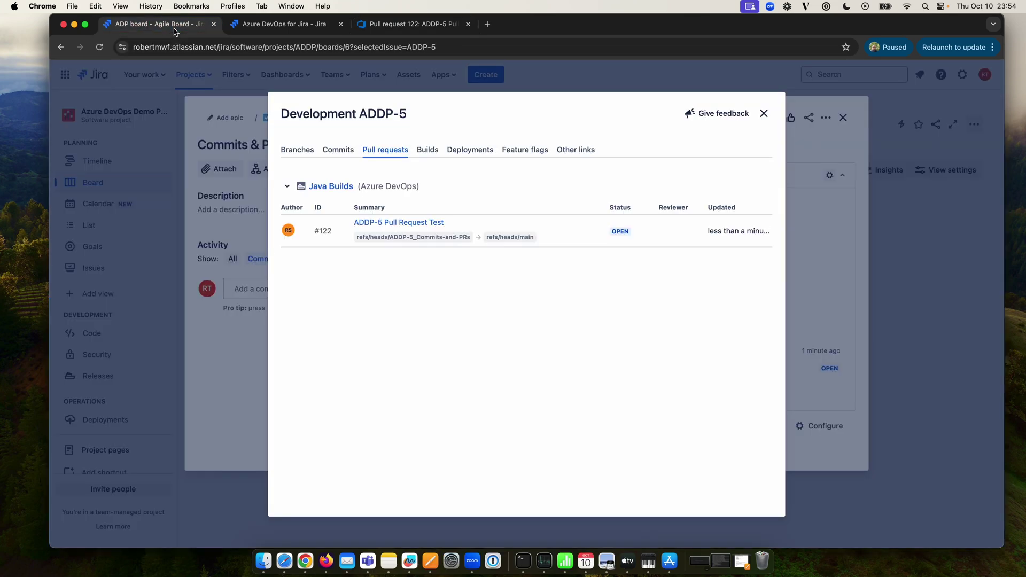
pyautogui.click(100, 47)
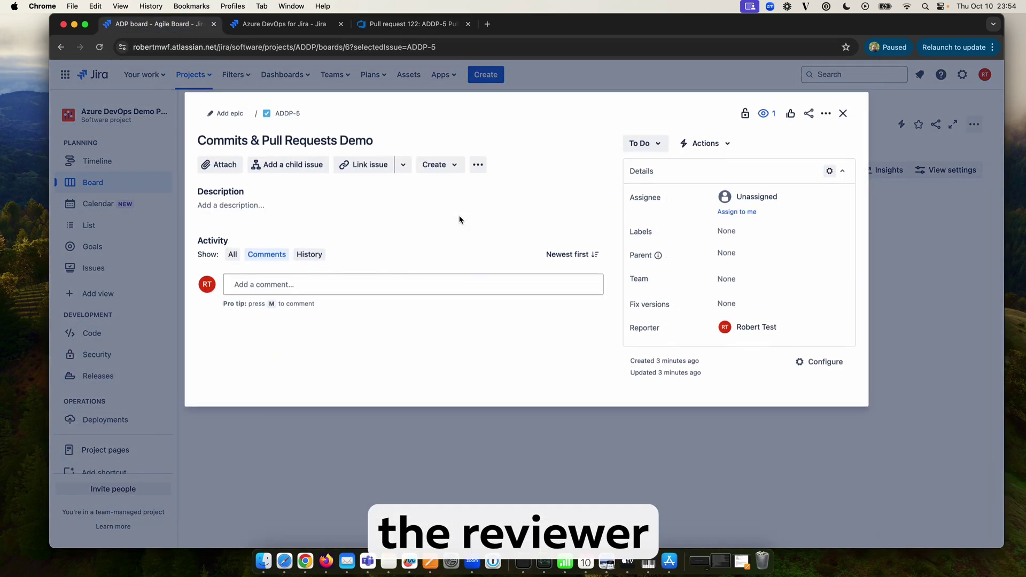
pyautogui.click(743, 361)
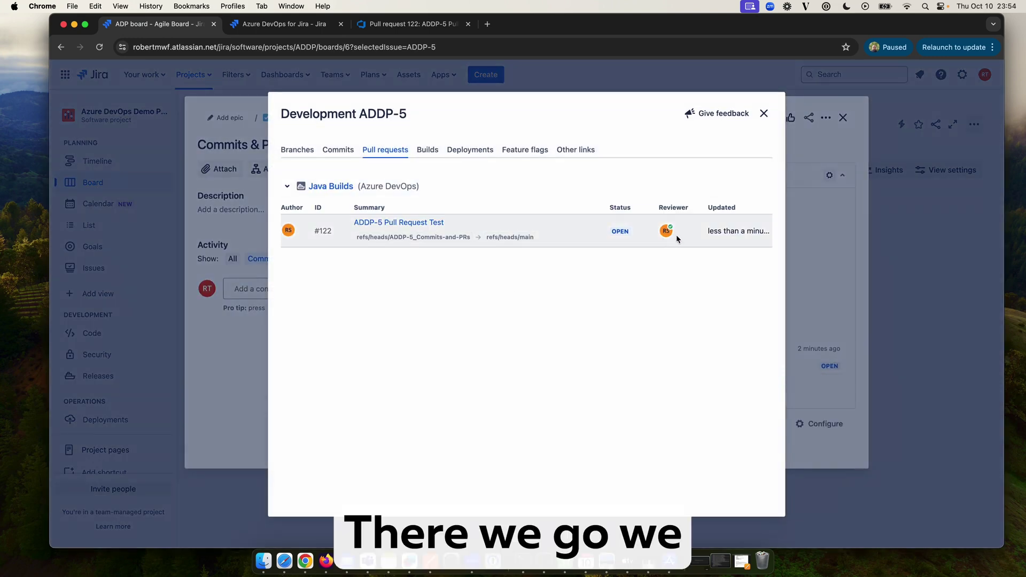
pyautogui.moveTo(675, 232)
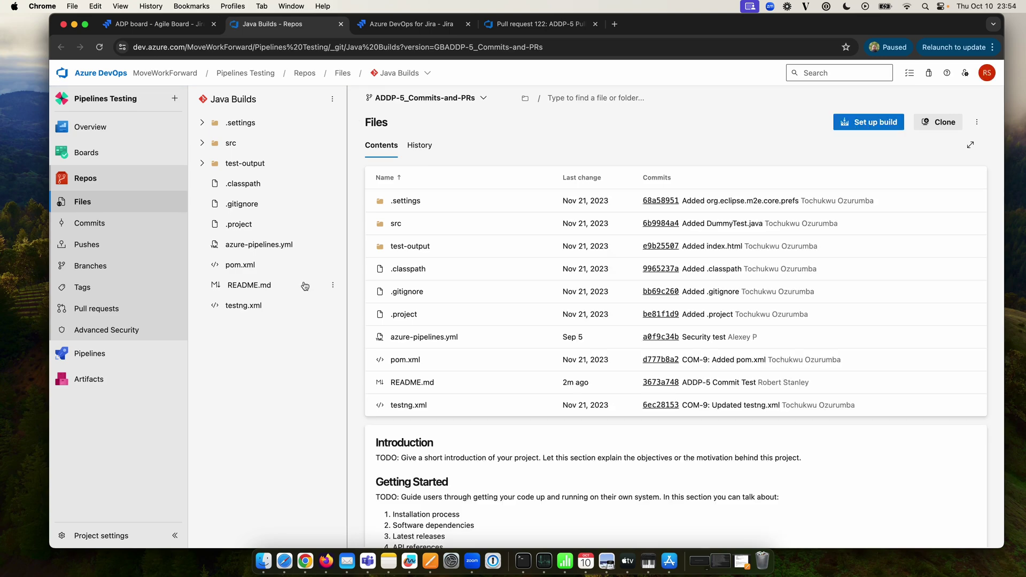
# Step: Add a 'Test 4' line to README.md, commit it as 'ADDP-5 Test Commit 2', and reload pull request 122
pyautogui.click(251, 285)
pyautogui.click(942, 120)
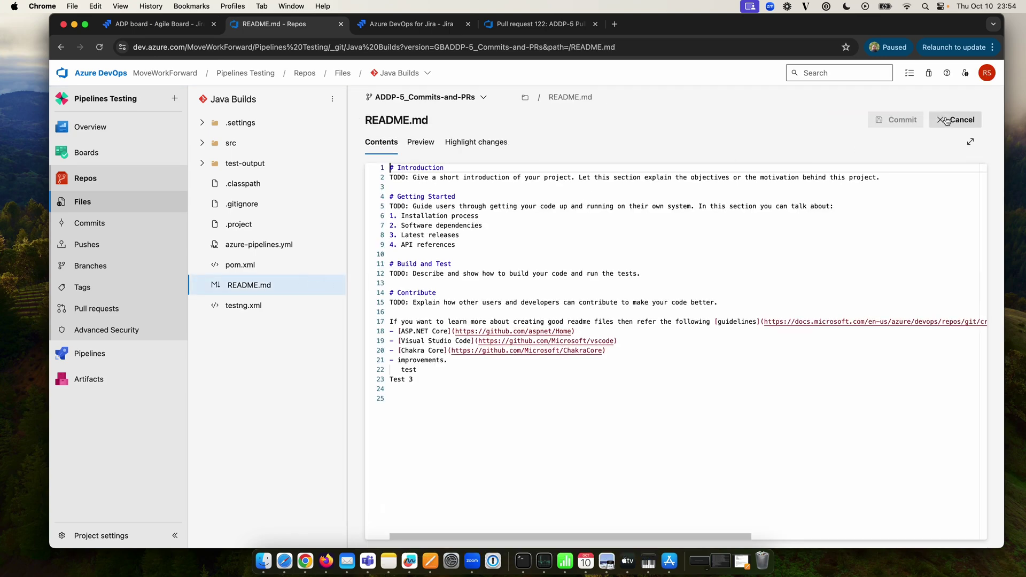
pyautogui.click(584, 390)
pyautogui.write('Test 4')
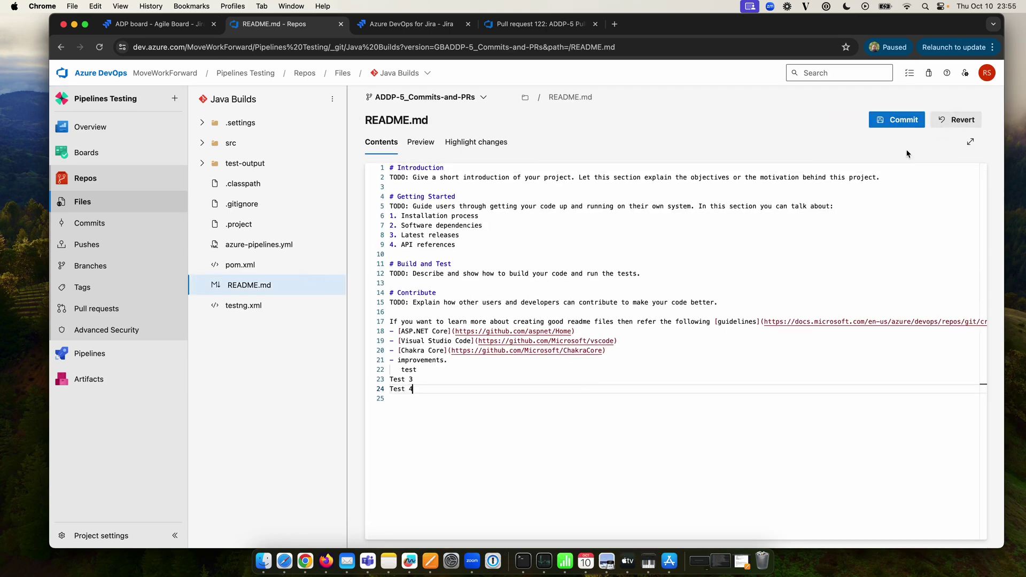
pyautogui.press('BackSpace')
pyautogui.write('4')
pyautogui.click(896, 120)
pyautogui.write('ADDP-5 Test C')
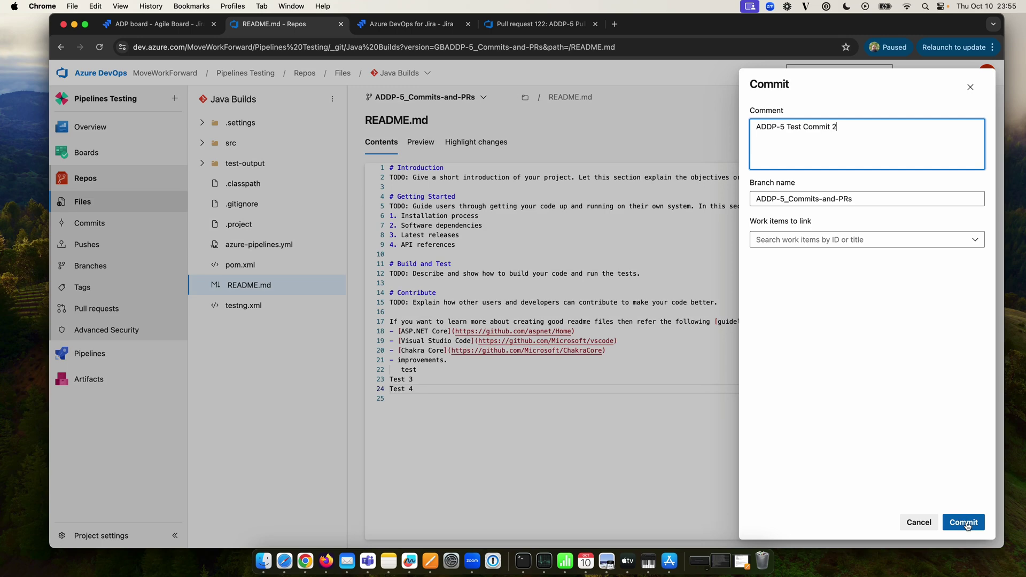
pyautogui.click(963, 522)
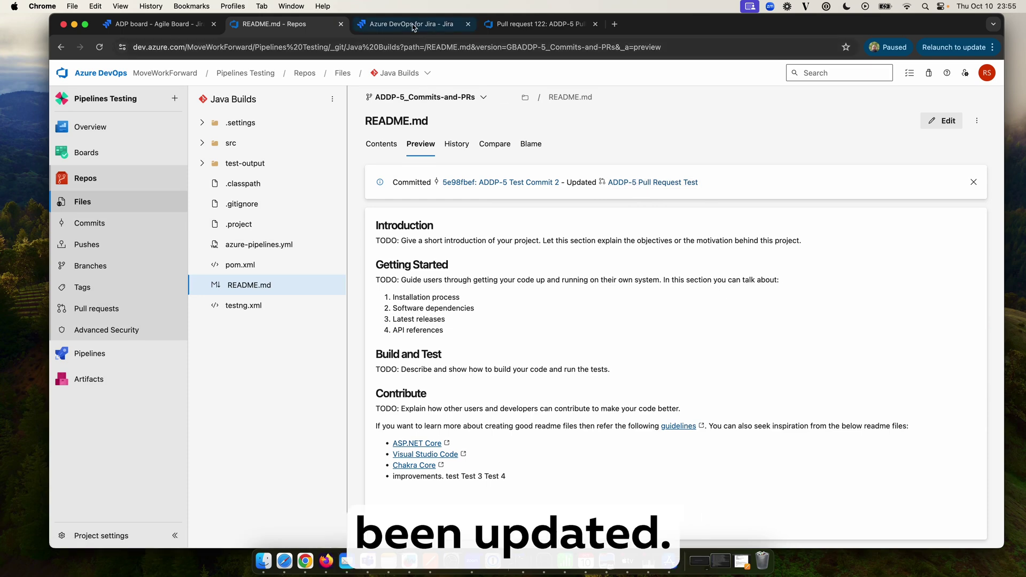
pyautogui.click(532, 24)
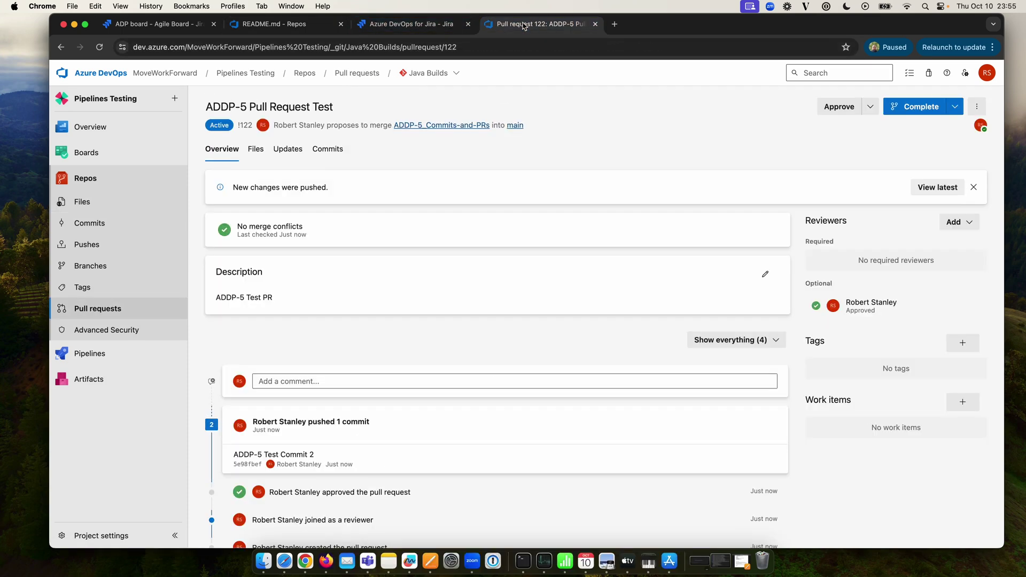
pyautogui.click(99, 47)
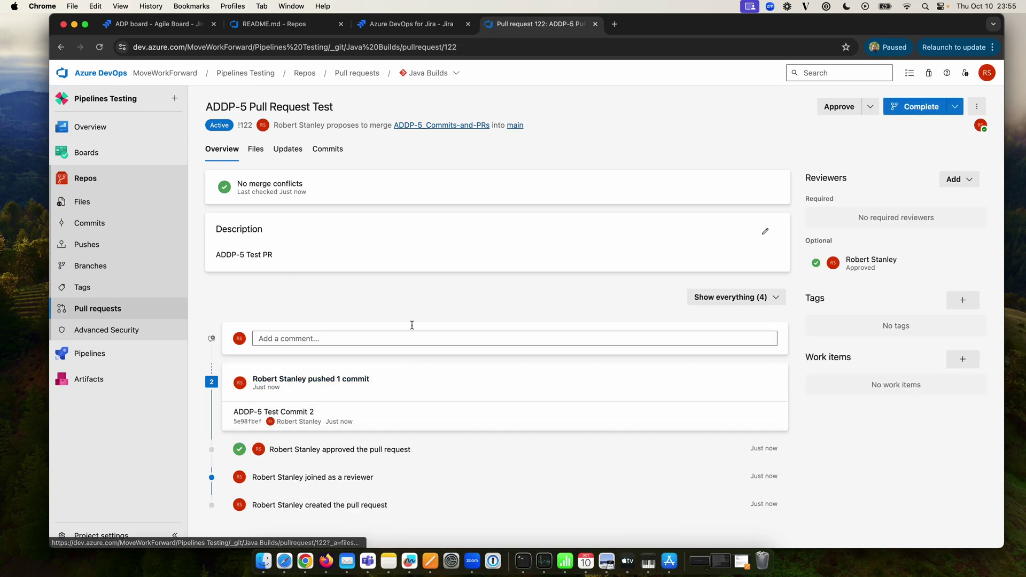
# Step: Reload ADDP-5 in Jira and view its 2 commits, including 'ADDP-5 Test Commit 2'
pyautogui.click(170, 24)
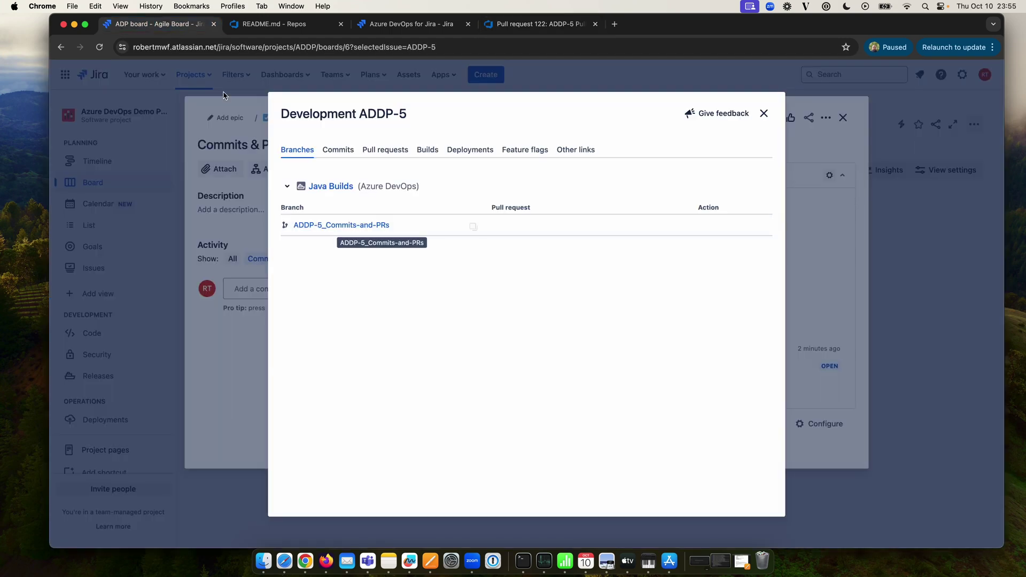
pyautogui.click(100, 47)
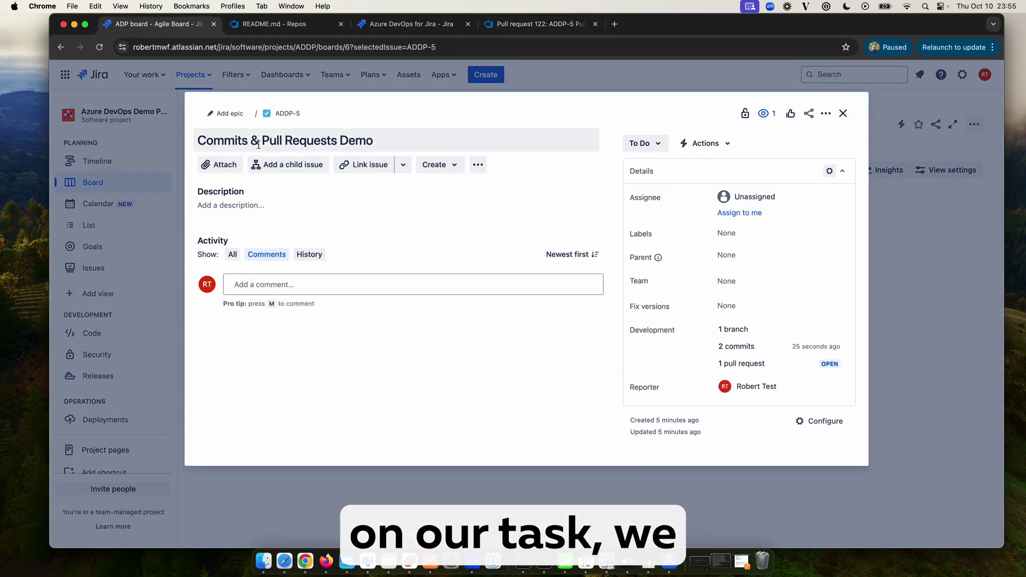
pyautogui.click(759, 348)
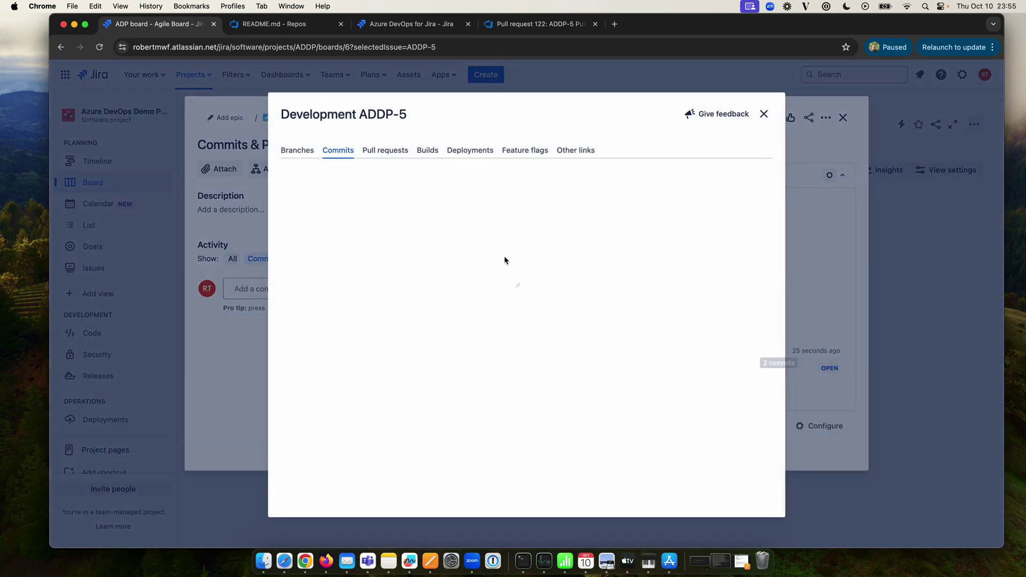
pyautogui.click(763, 114)
# Step: Complete pull request 122, 'ADDP-5 Pull Request Test', merging it into main
pyautogui.click(542, 23)
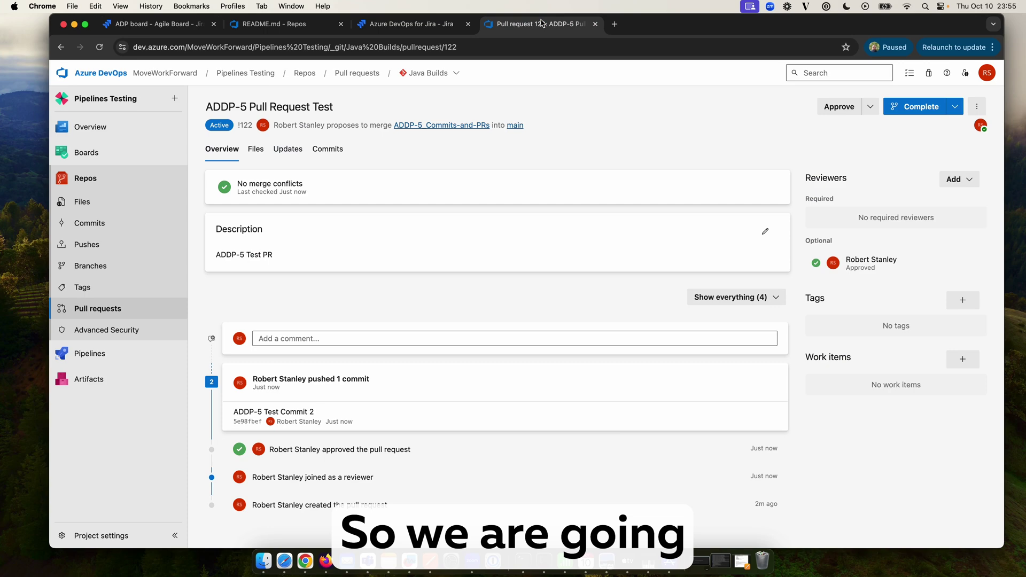
pyautogui.click(908, 109)
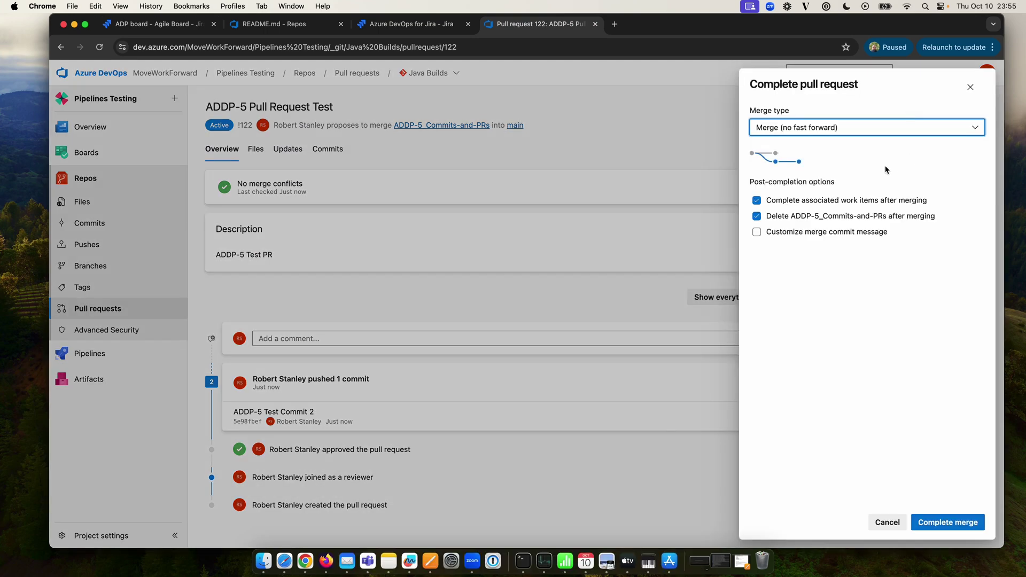
pyautogui.click(932, 523)
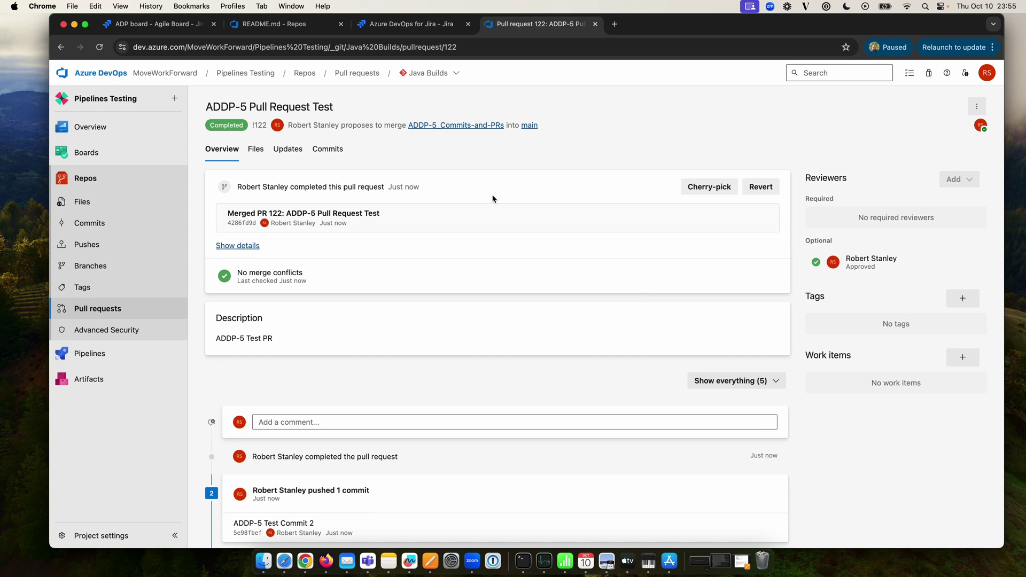
# Step: Review ADDP-5's branches, commits, merged pull request 122 and running build #915 in Jira
pyautogui.click(174, 28)
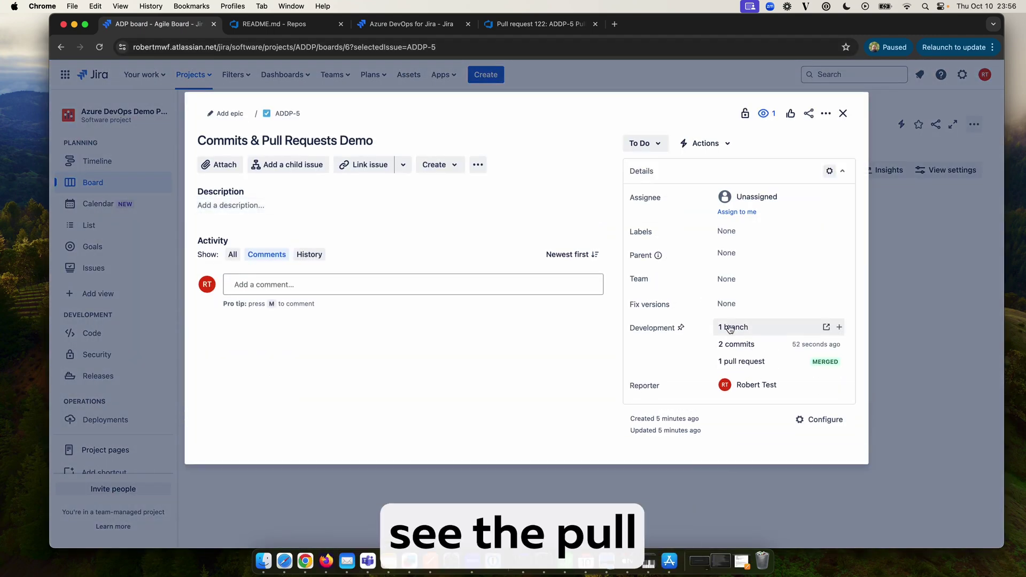
pyautogui.click(738, 363)
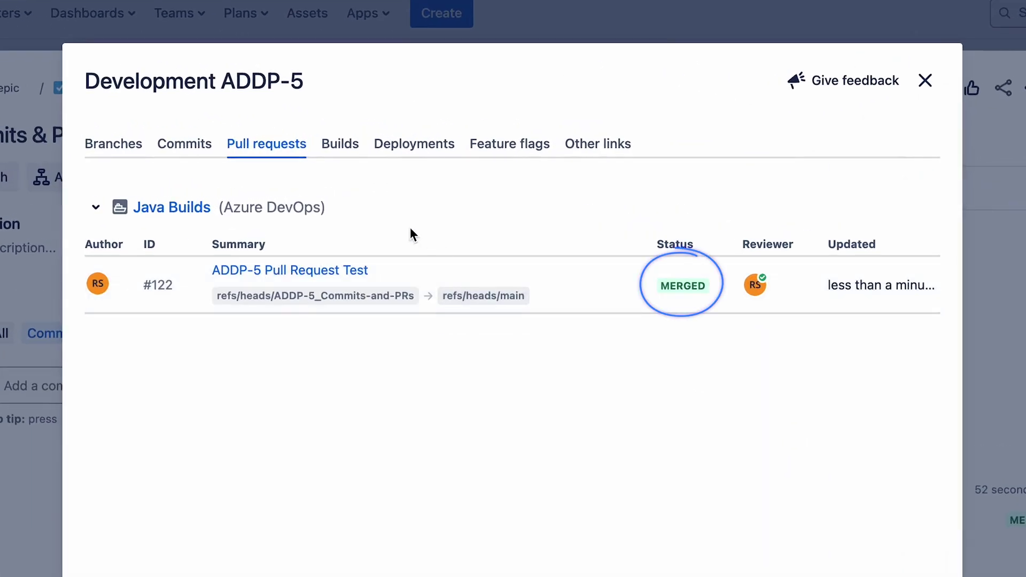
pyautogui.click(116, 149)
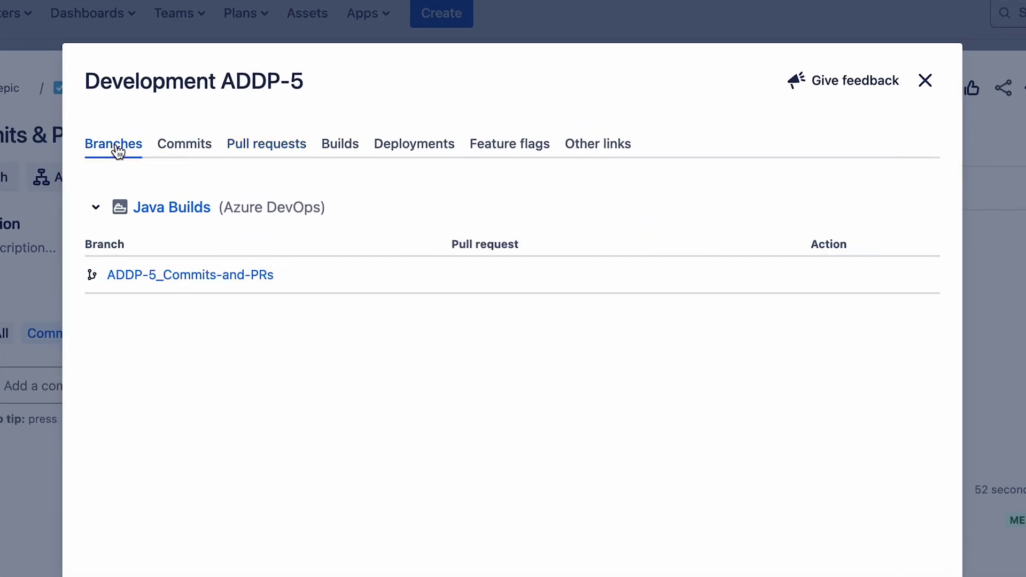
pyautogui.click(193, 154)
pyautogui.click(268, 146)
pyautogui.click(342, 148)
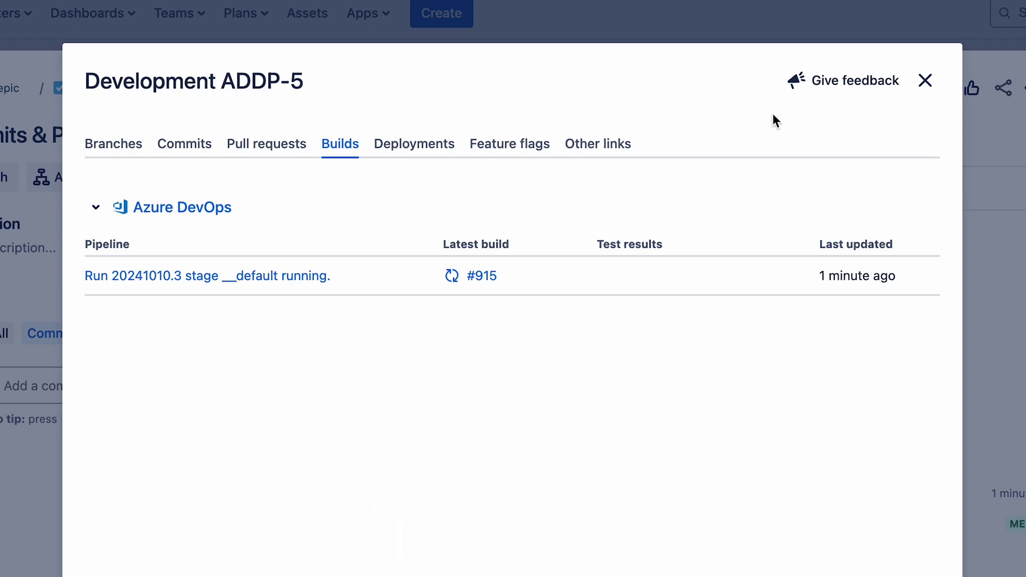
pyautogui.click(926, 80)
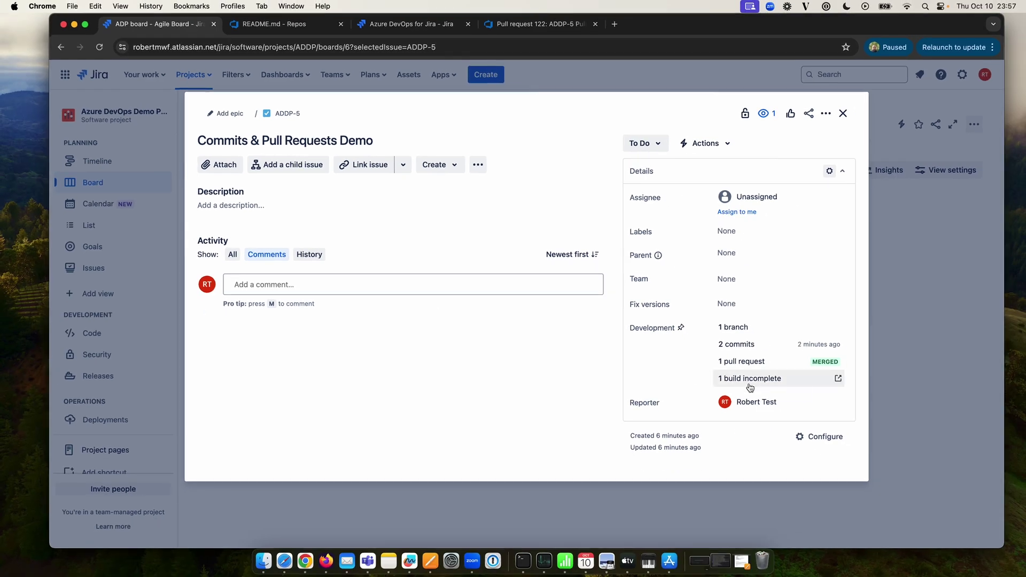
pyautogui.click(813, 462)
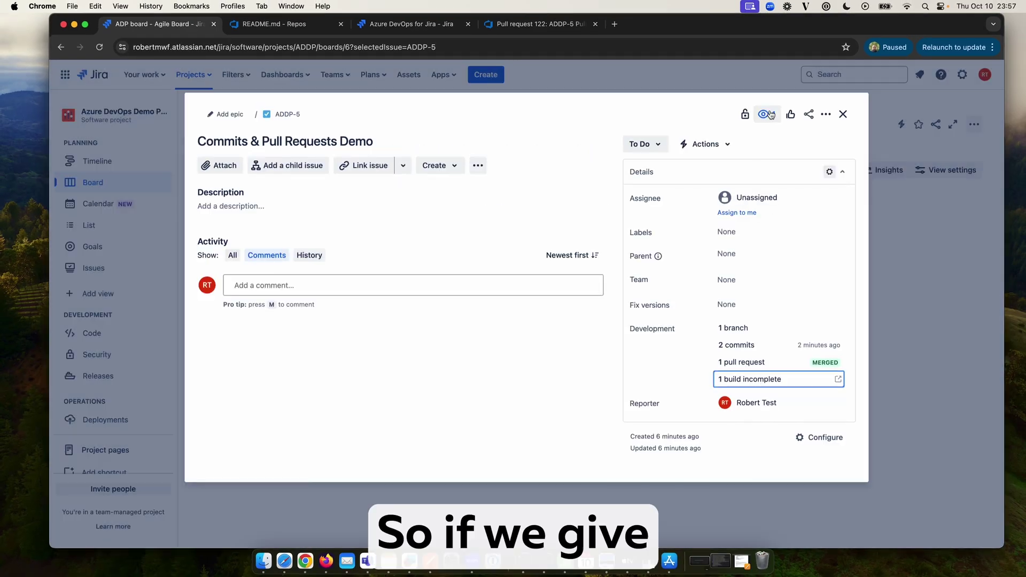
# Step: Close the Development dialog and check ADDP-5's passed build and new Testing release entry
pyautogui.click(768, 113)
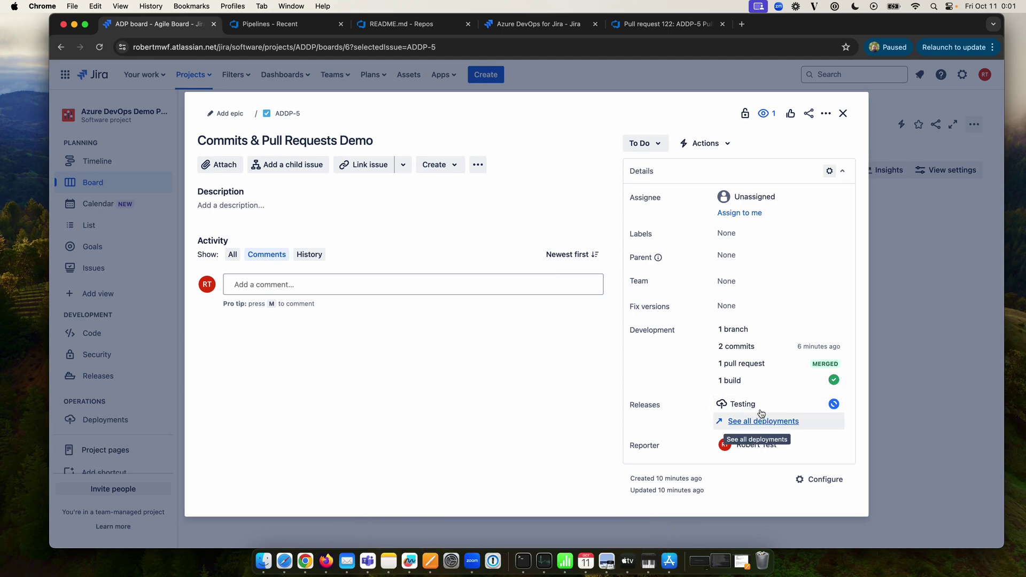
pyautogui.moveTo(770, 411)
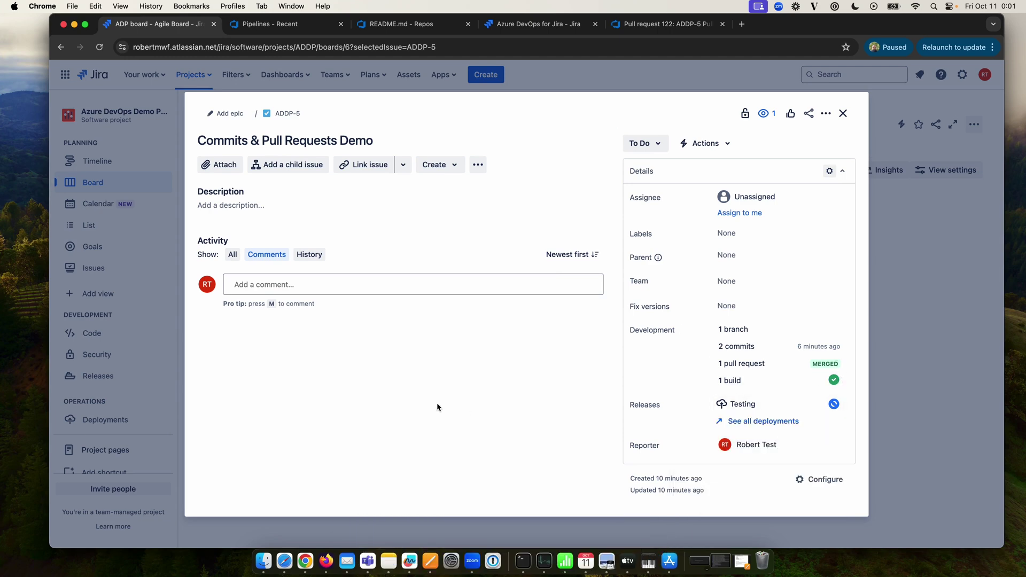